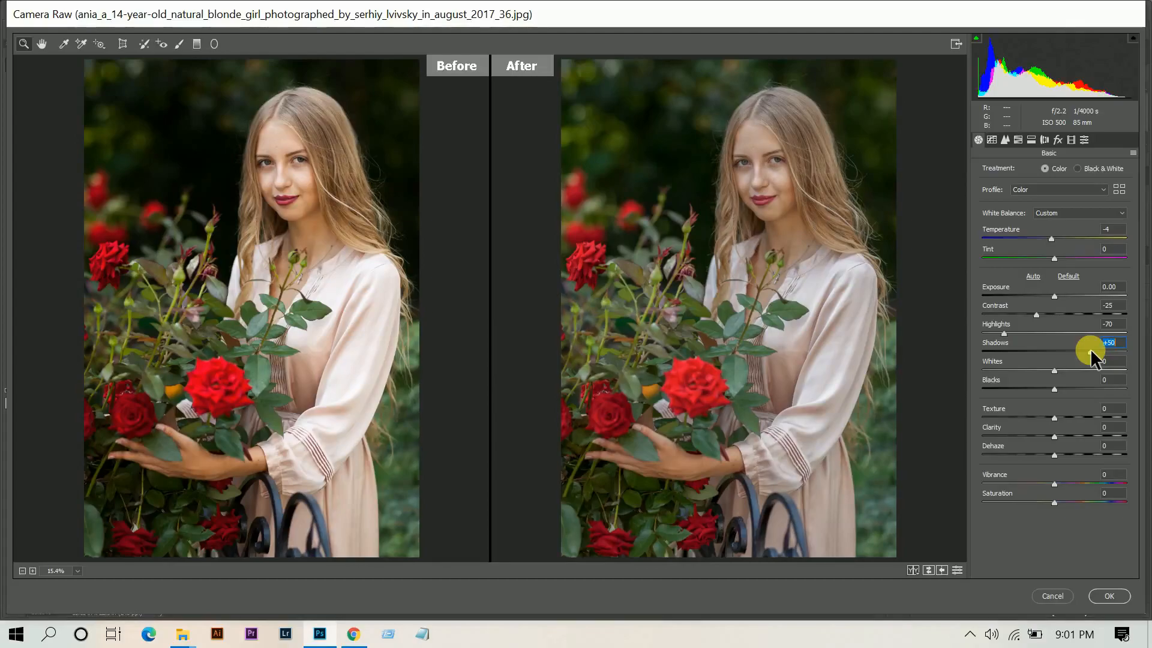
- Set Shadows to +55, Whites to +19 and Blacks to -25 in the basic adjustments
drag(1091, 352, 1091, 351)
click(1067, 370)
click(1032, 389)
drag(1037, 391, 1037, 391)
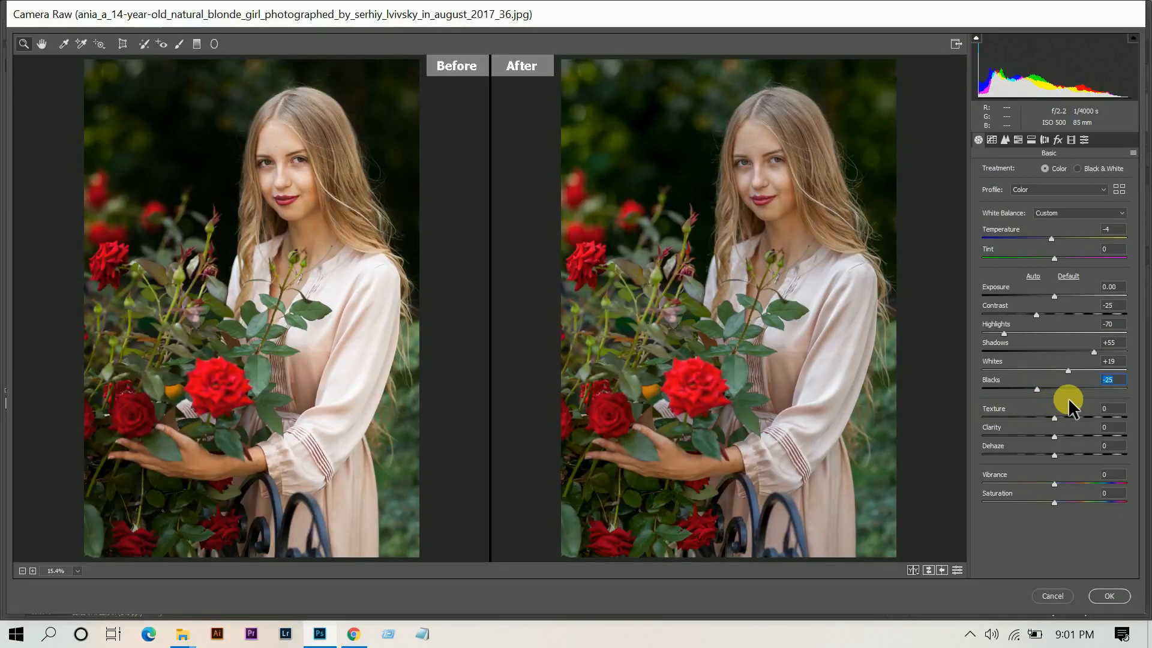
- Set Clarity to +40 and Dehaze to +10
click(1064, 435)
drag(1065, 435, 1073, 436)
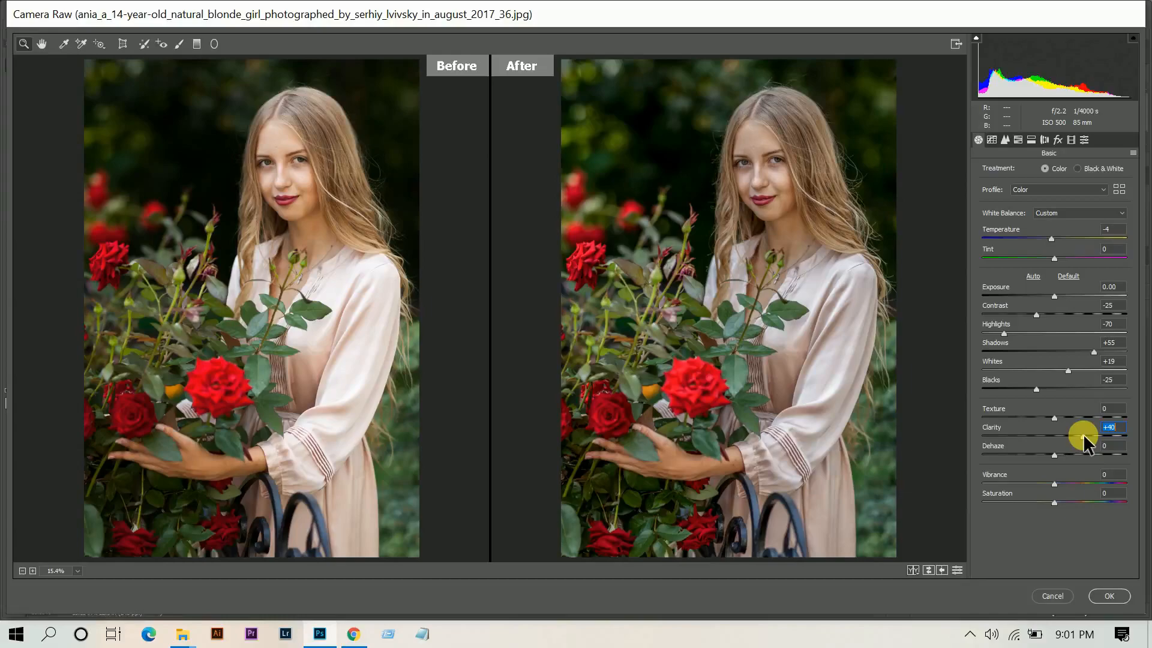
drag(1070, 454, 1064, 457)
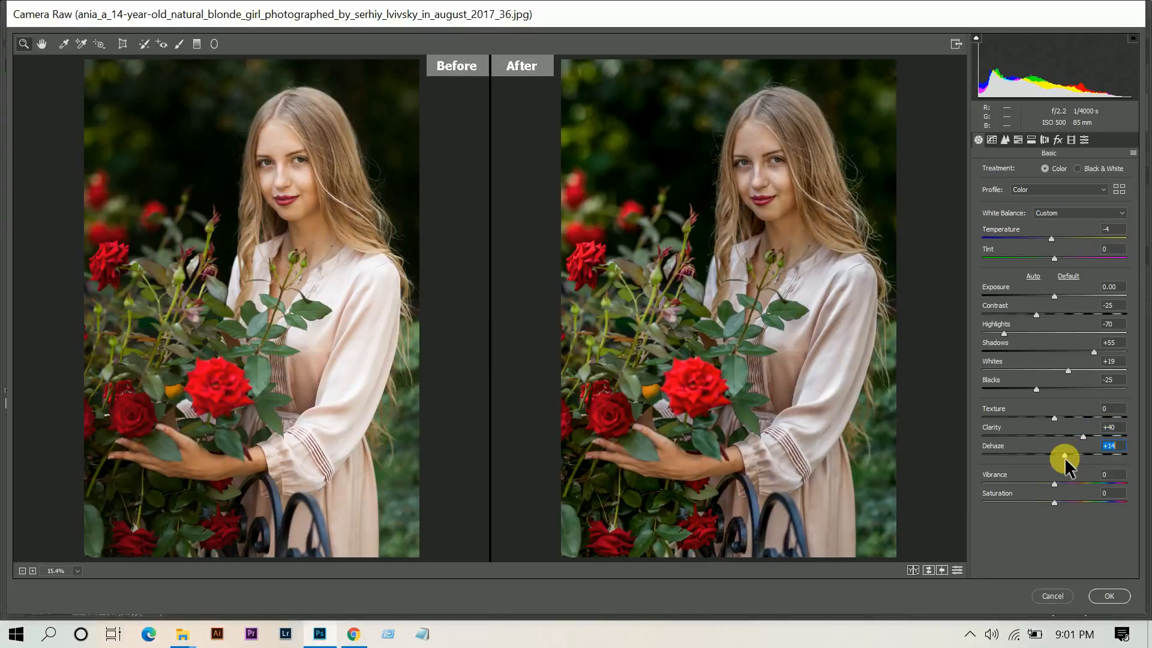
key(Down)
key(Down)
key(Down)
- Set Vibrance to +12 and Saturation to +3, and raise Shadows to +59
drag(1058, 482, 1065, 484)
click(1058, 501)
drag(1058, 502, 1057, 502)
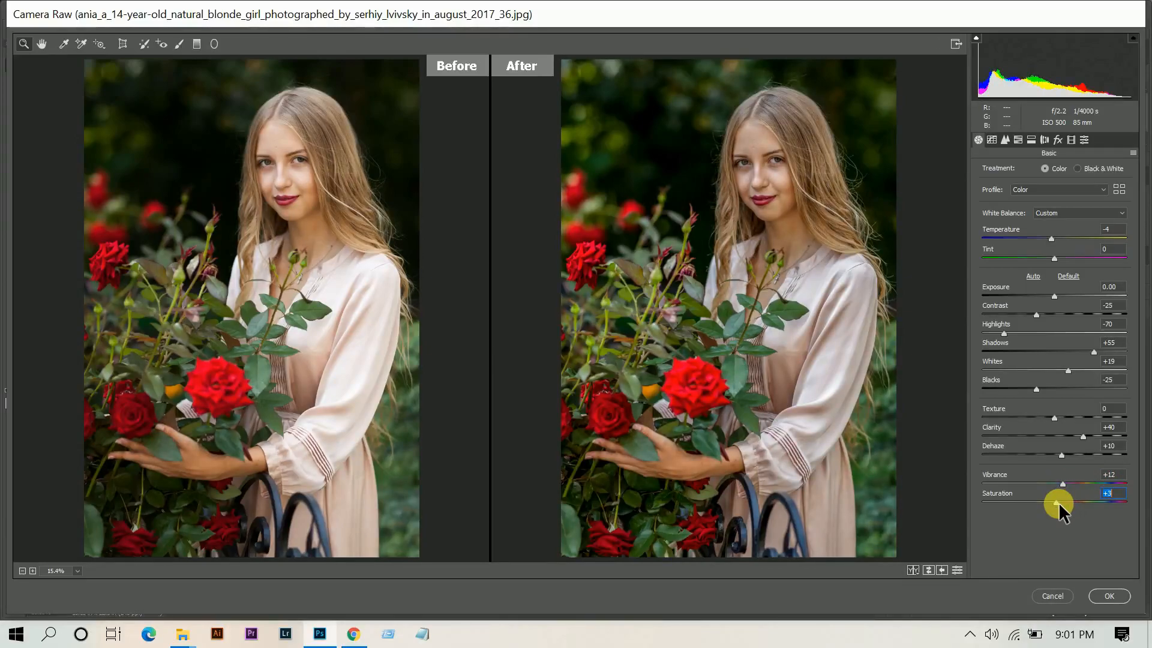
click(1093, 352)
- Add three points along the RGB point curve at the quarter, middle and three-quarter tones, and raise its black point to output 11
click(993, 140)
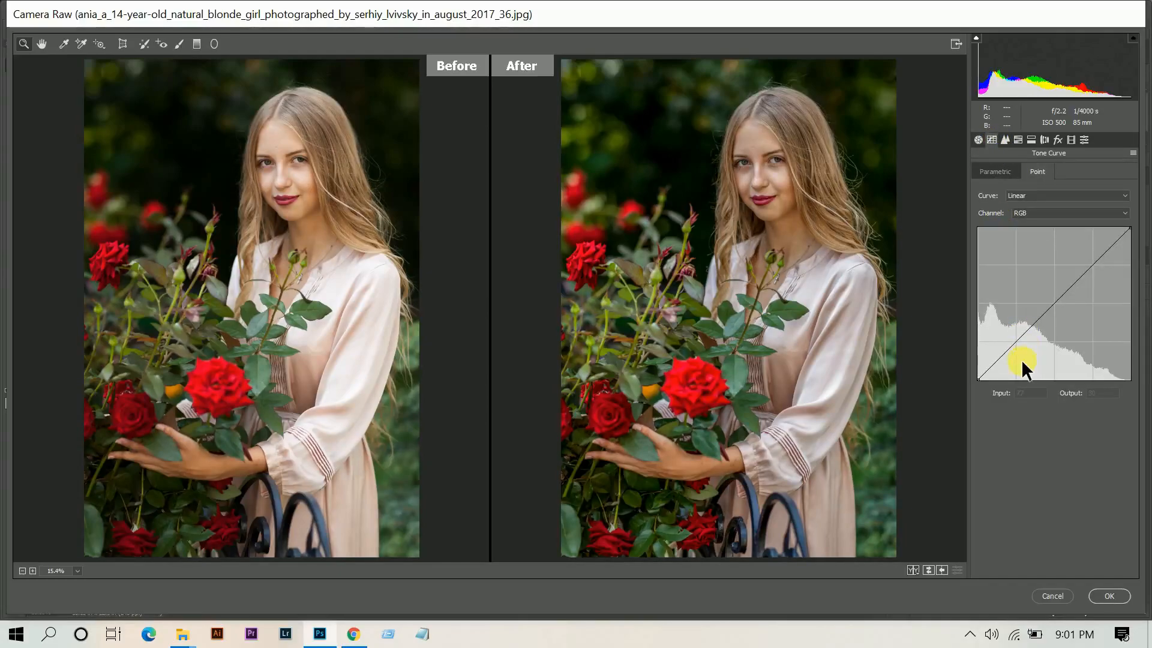
click(1015, 343)
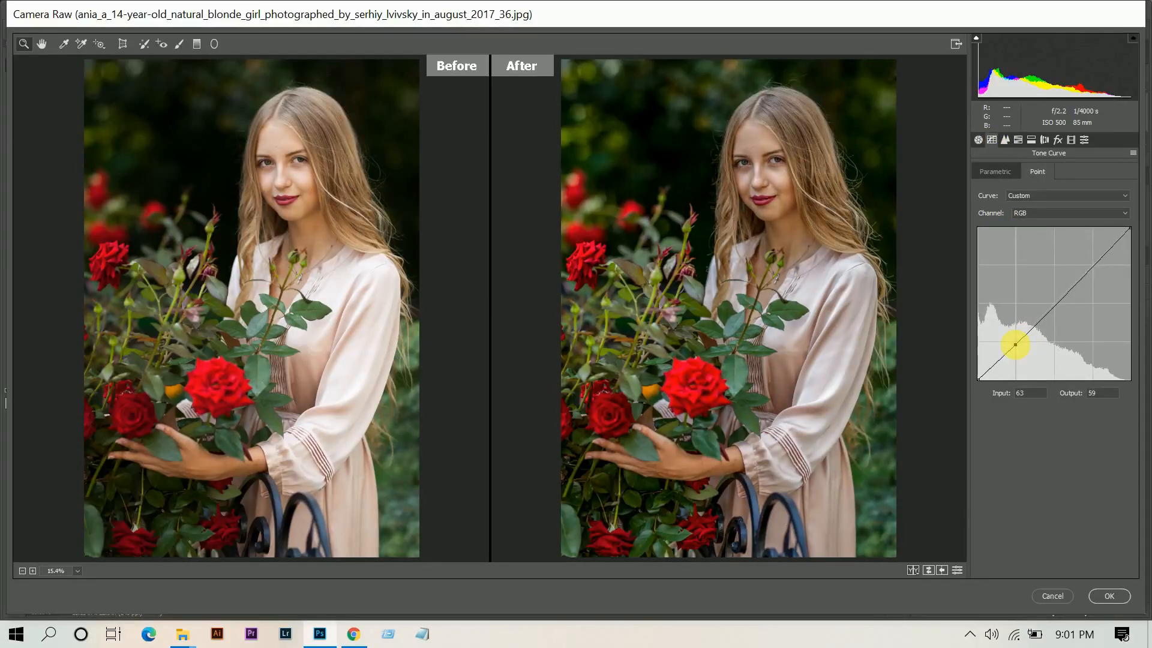
click(1054, 304)
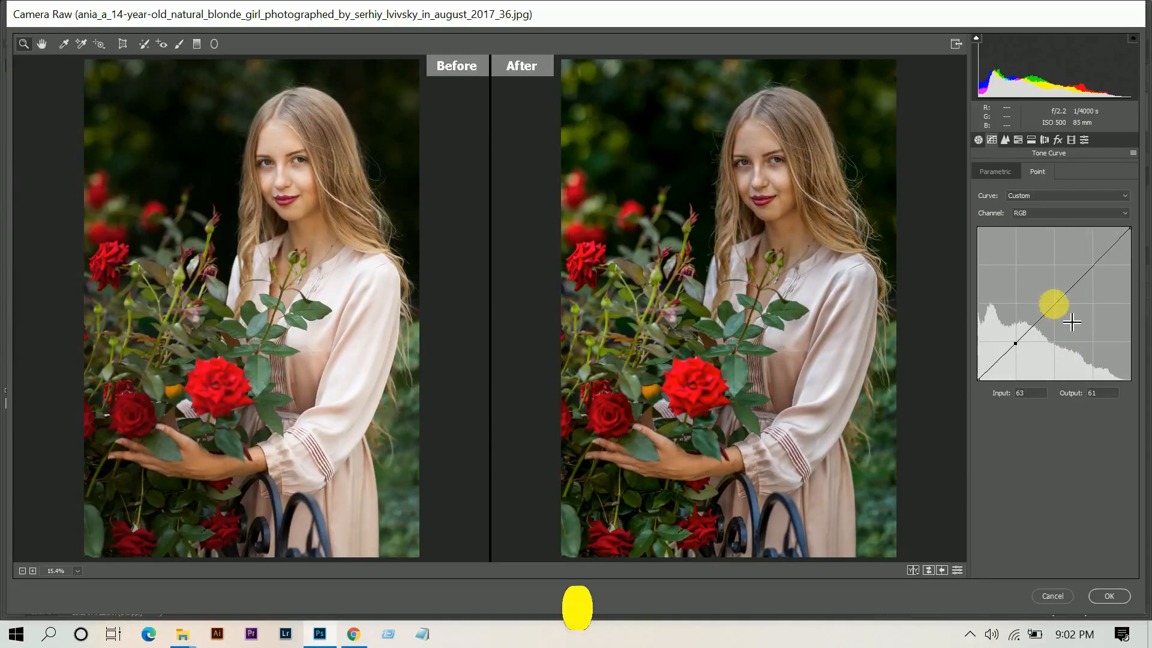
click(1093, 263)
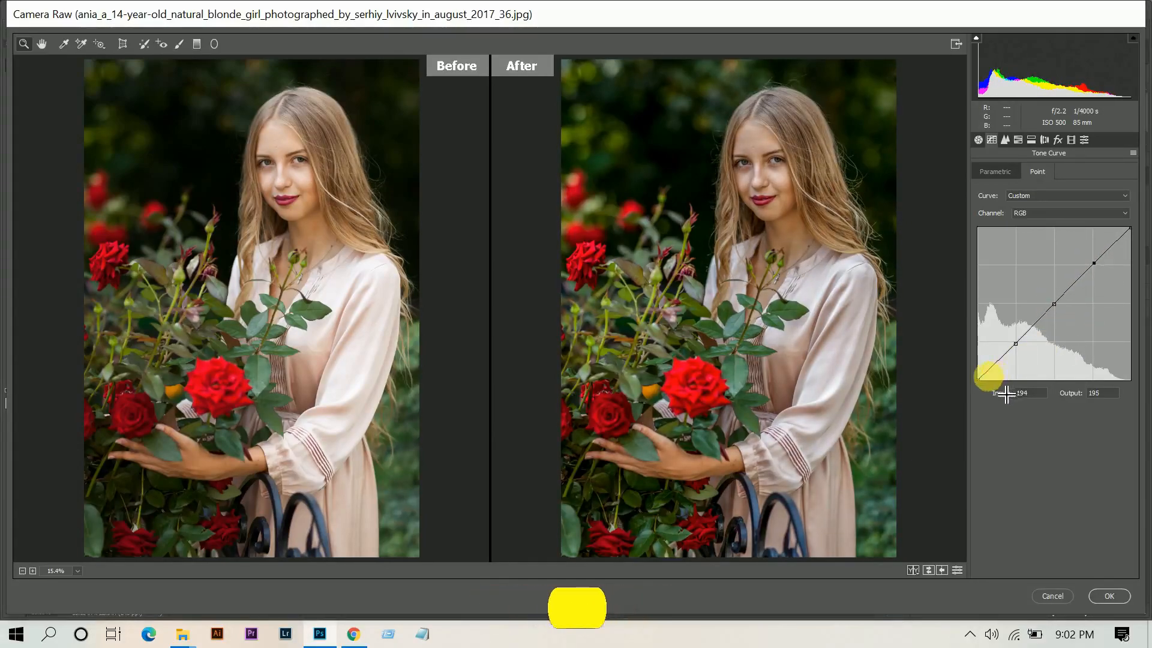
drag(978, 379, 978, 374)
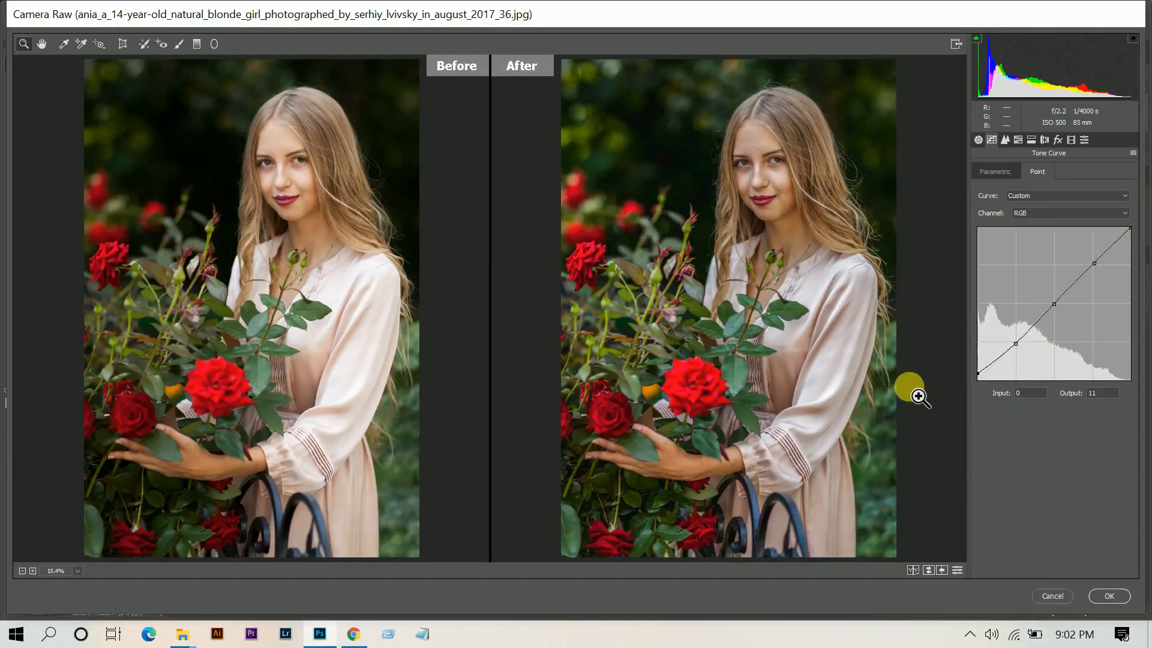
- Set the sharpening amount to 33
click(1006, 139)
click(1021, 188)
drag(1015, 189, 1013, 190)
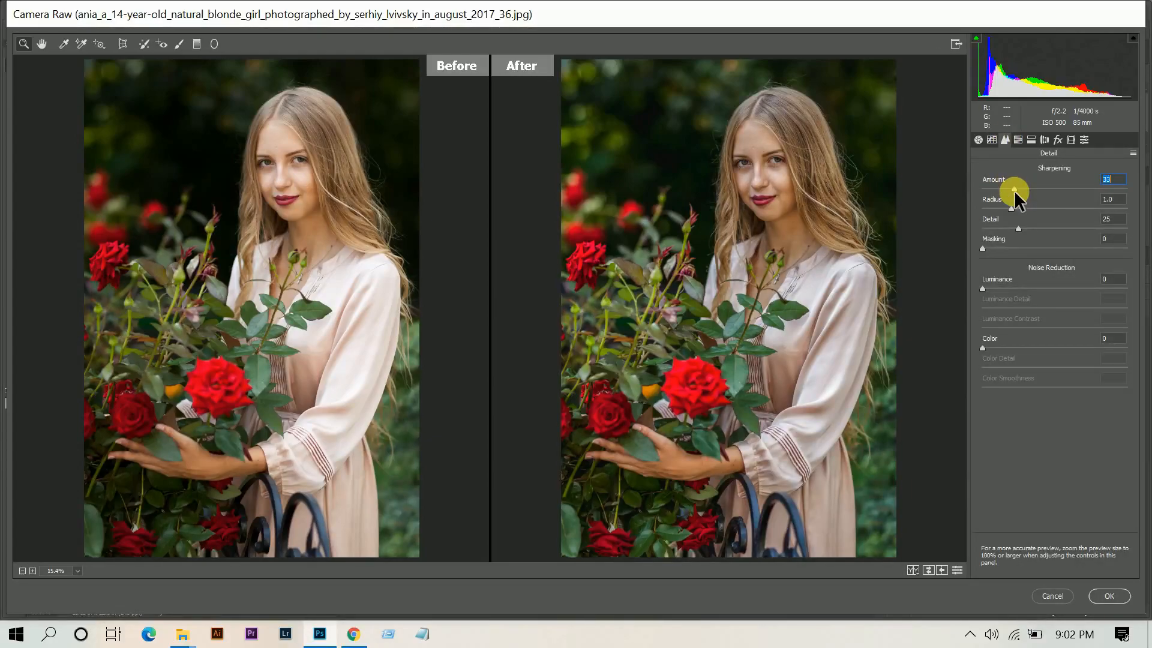
- Set noise reduction to Color 21, Color Smoothness 100 and Luminance 10
click(984, 347)
drag(988, 347, 1001, 344)
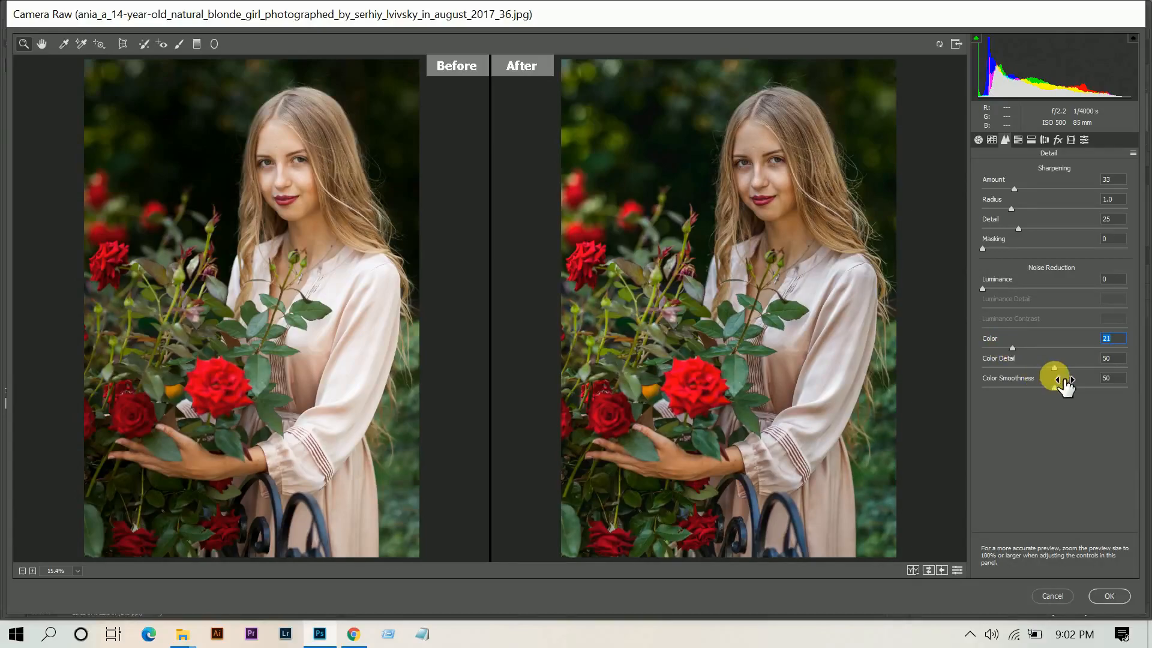
drag(1075, 386, 1128, 389)
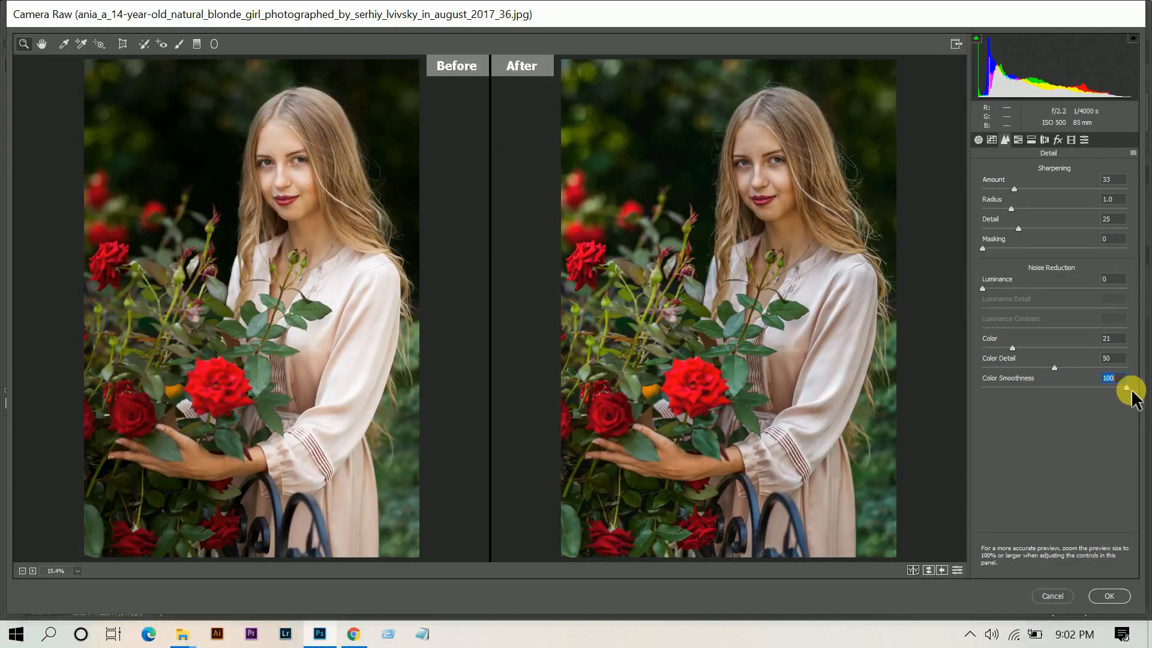
click(1006, 292)
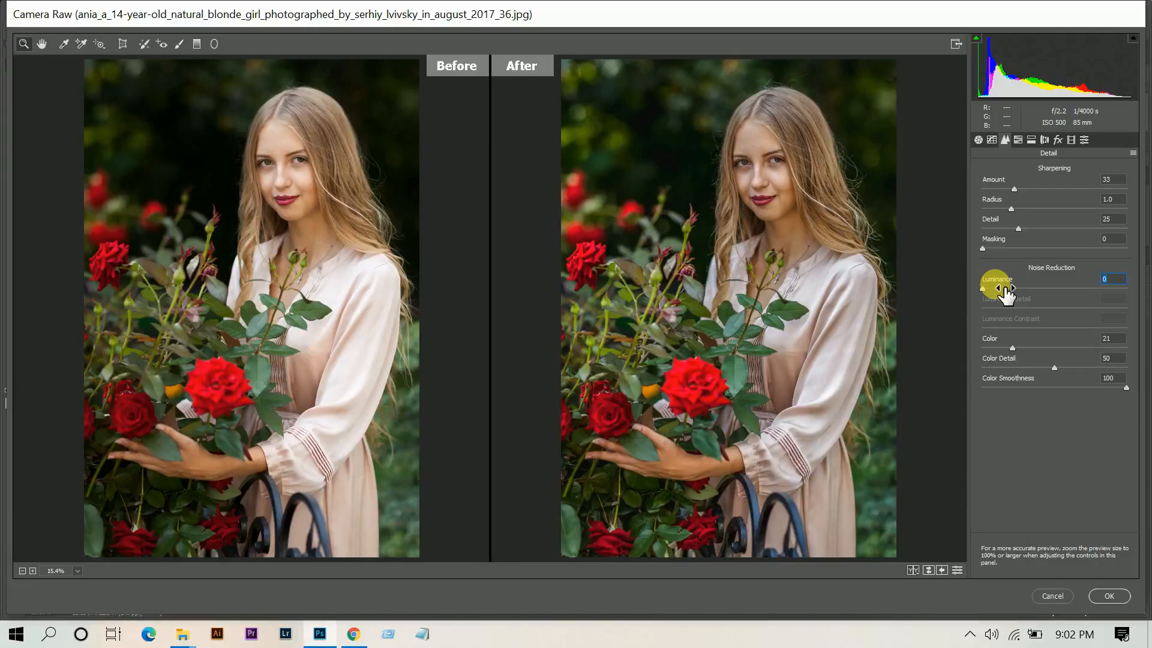
text(10)
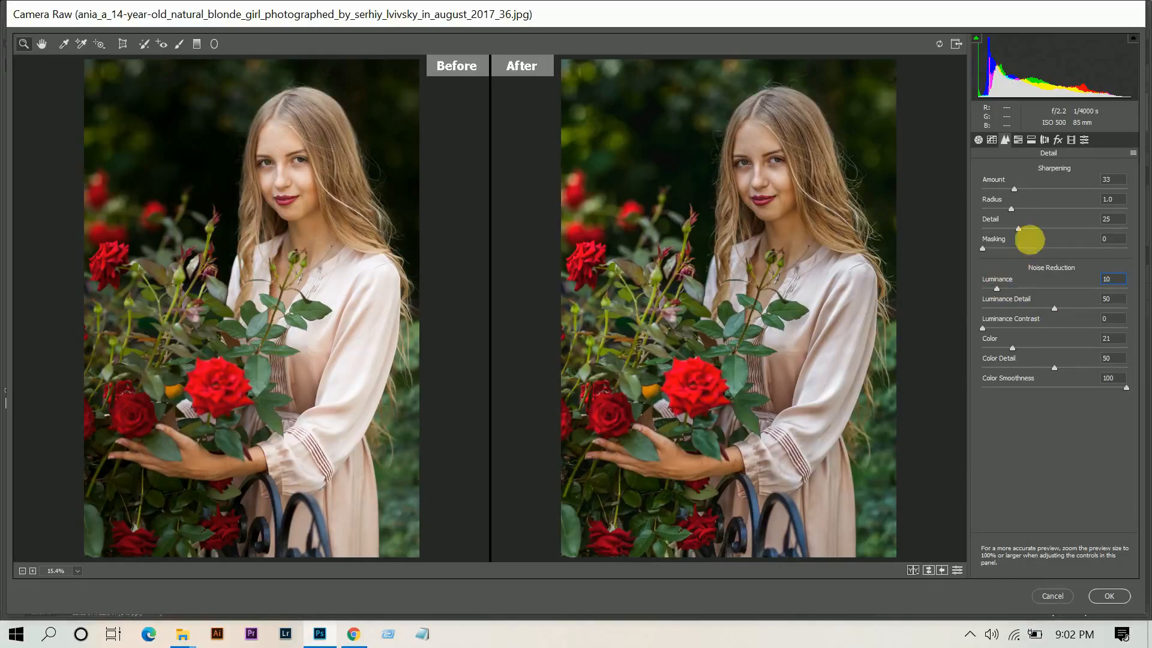
- Set the HSL hues to Oranges +15, Aquas +100, Blues -10, Purples -100 and Magentas -100
click(1018, 141)
click(987, 172)
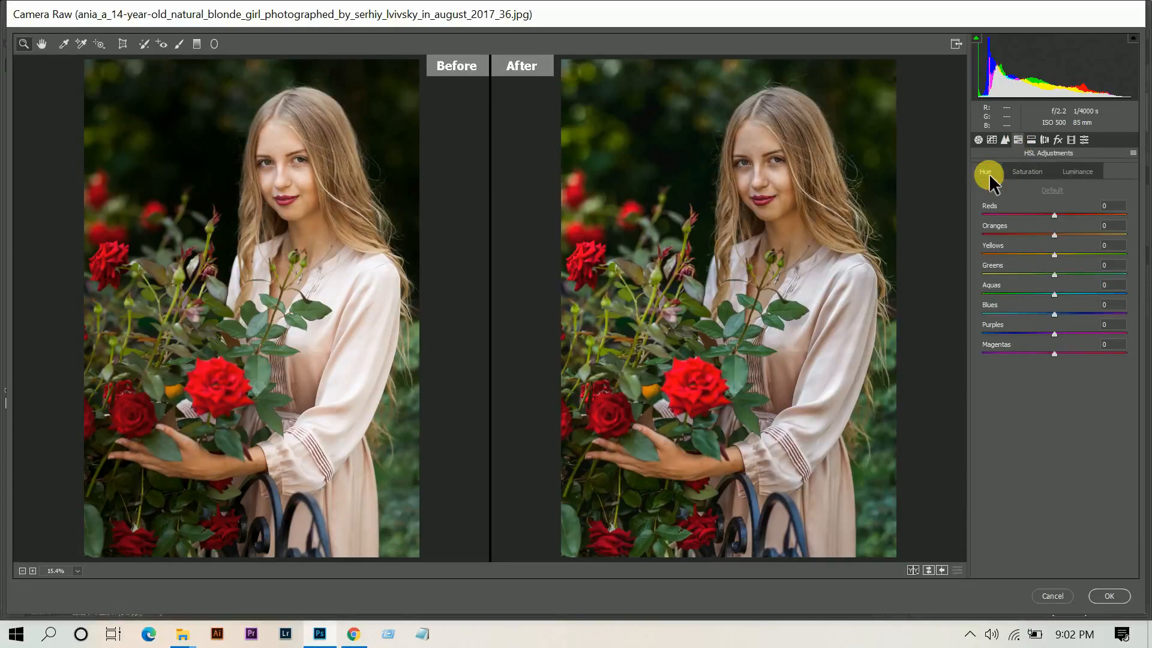
drag(1074, 233, 1066, 240)
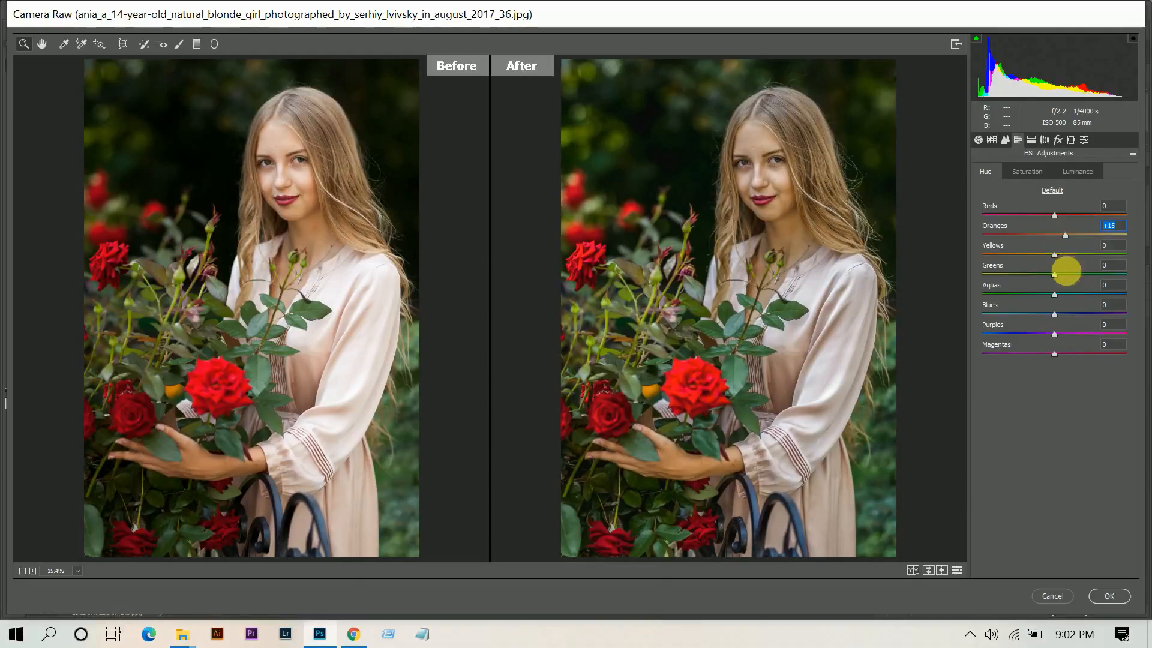
drag(1123, 294, 1145, 299)
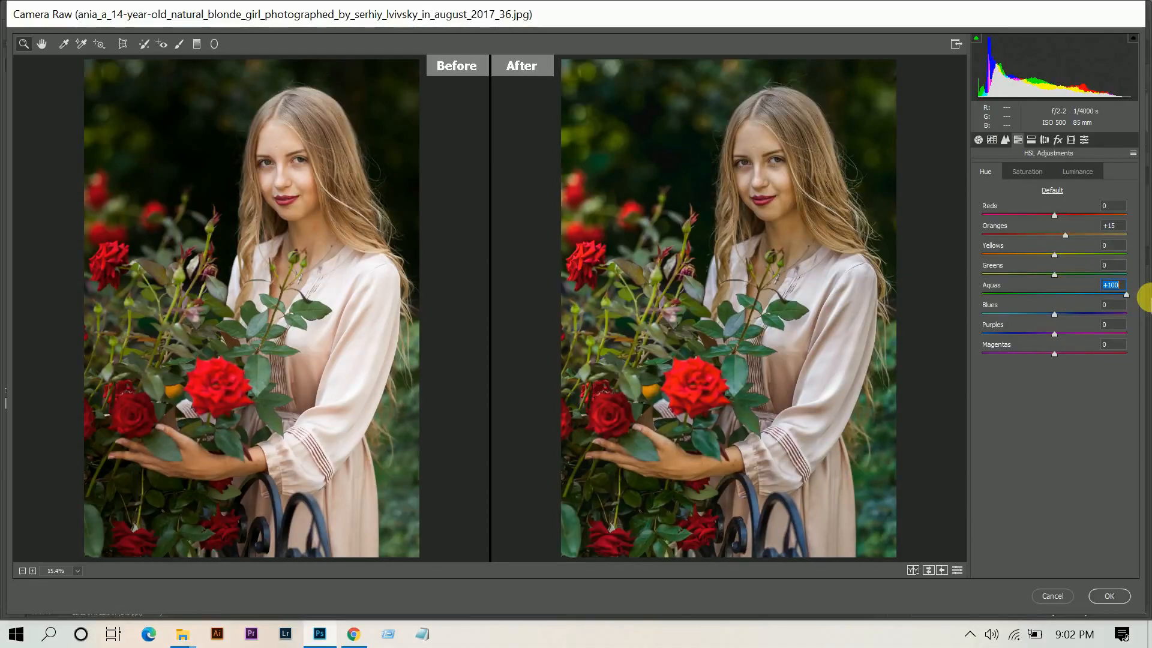
drag(1054, 315, 1046, 315)
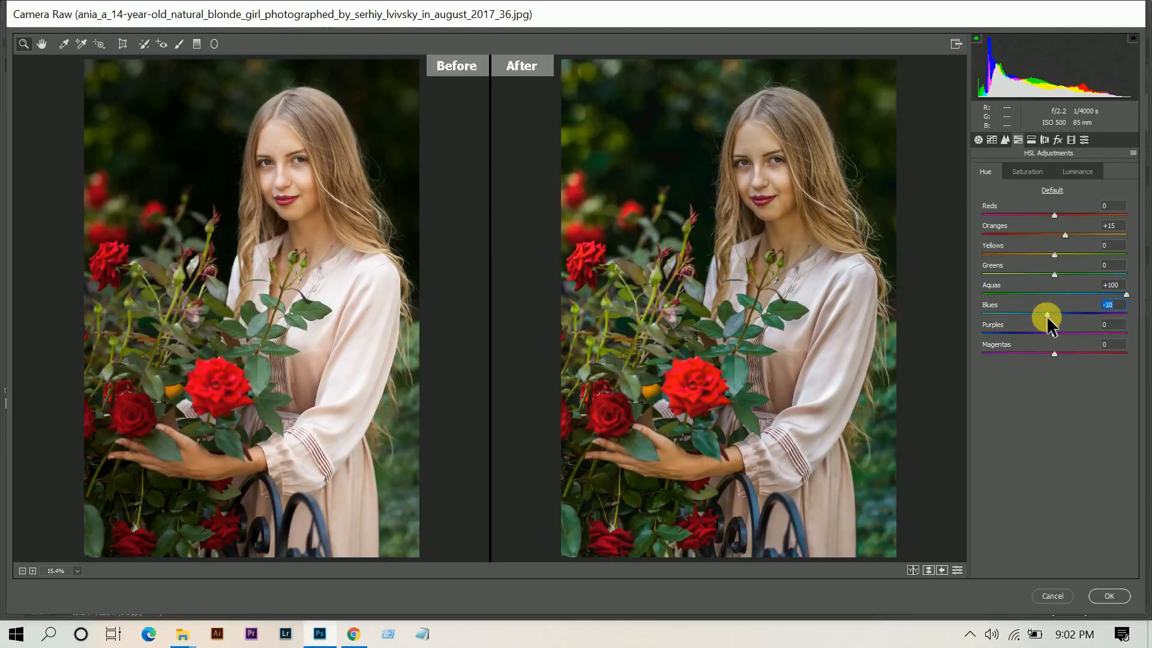
drag(1027, 333, 867, 318)
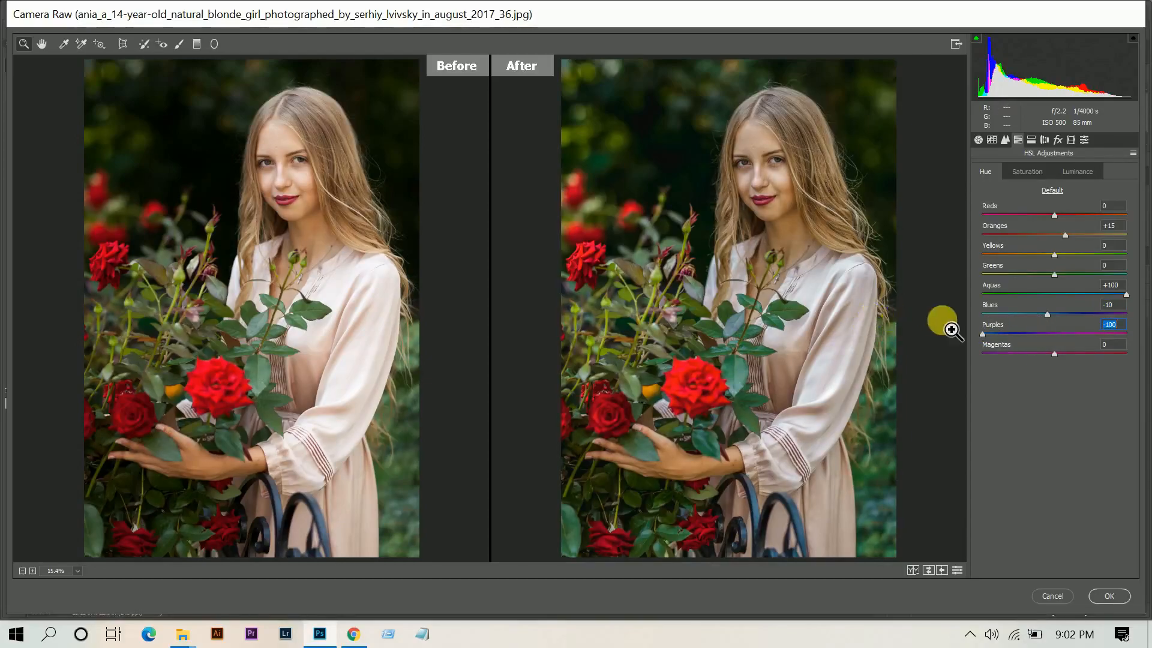
drag(991, 353, 949, 360)
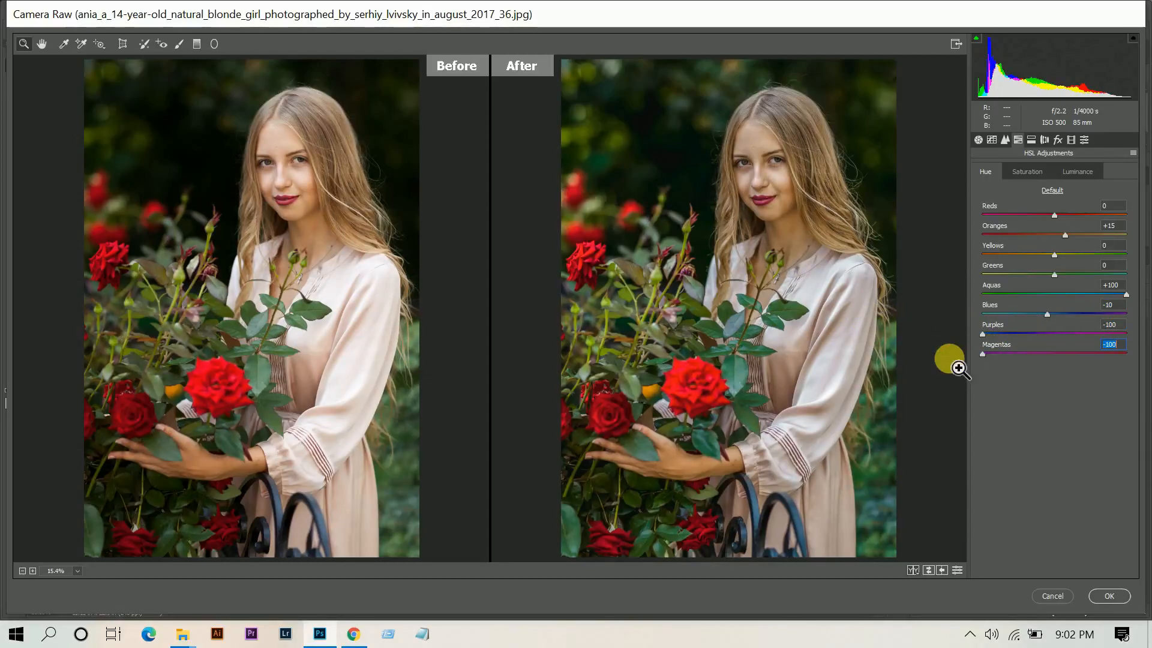
- Set the HSL saturation of Reds to -33, Oranges to -5 and Aquas to +100
click(1027, 172)
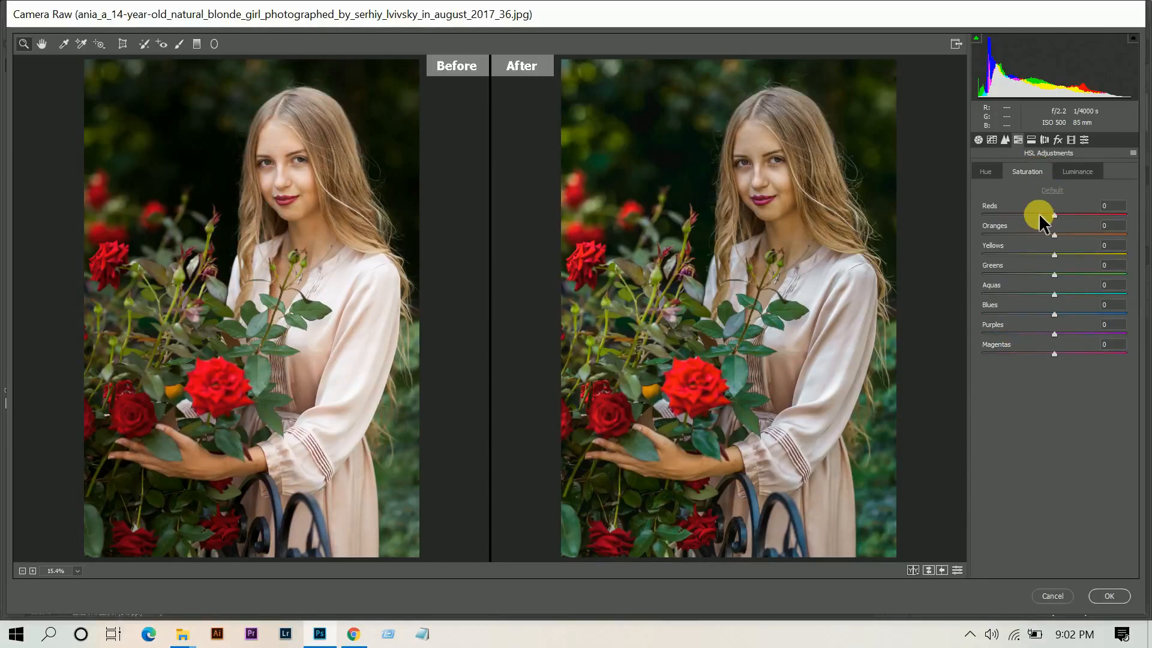
click(1038, 214)
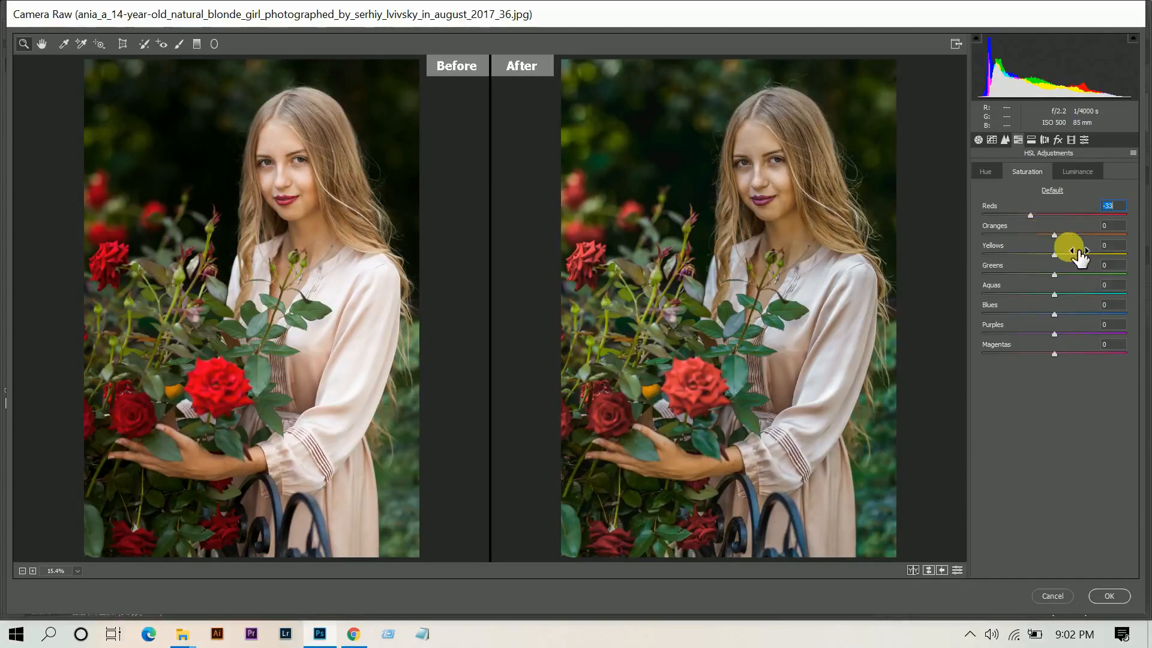
click(1054, 235)
drag(1054, 235, 1053, 234)
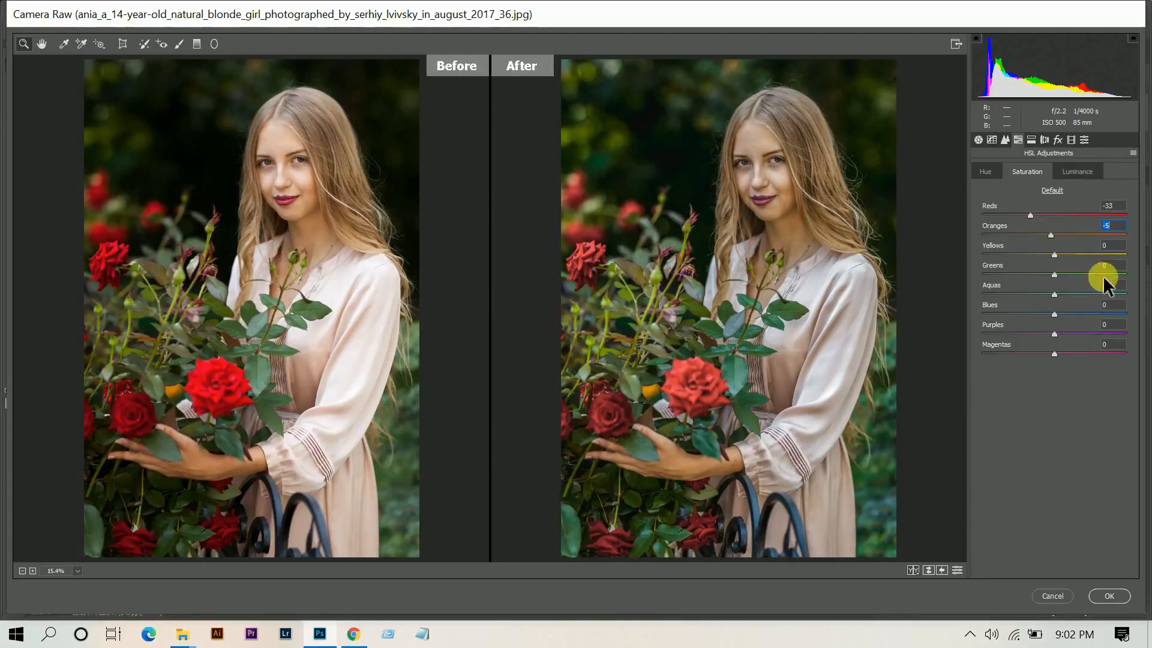
drag(1071, 293, 1146, 293)
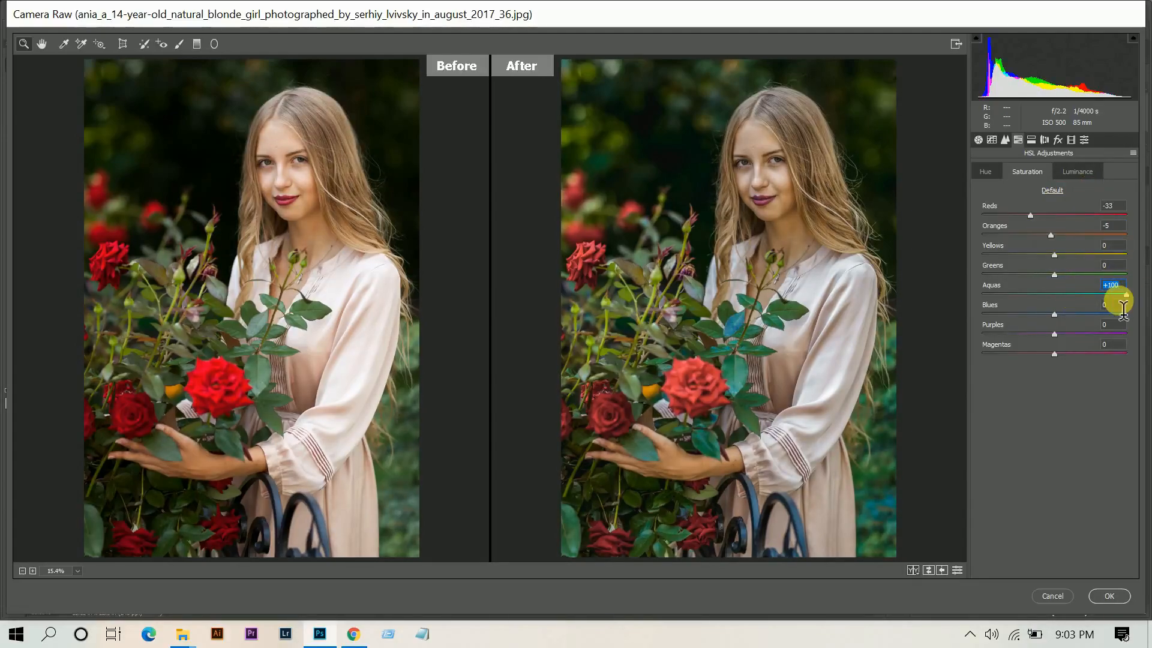
- Set the HSL luminance of Oranges to +40 and the post-crop vignetting amount to -20
click(1085, 171)
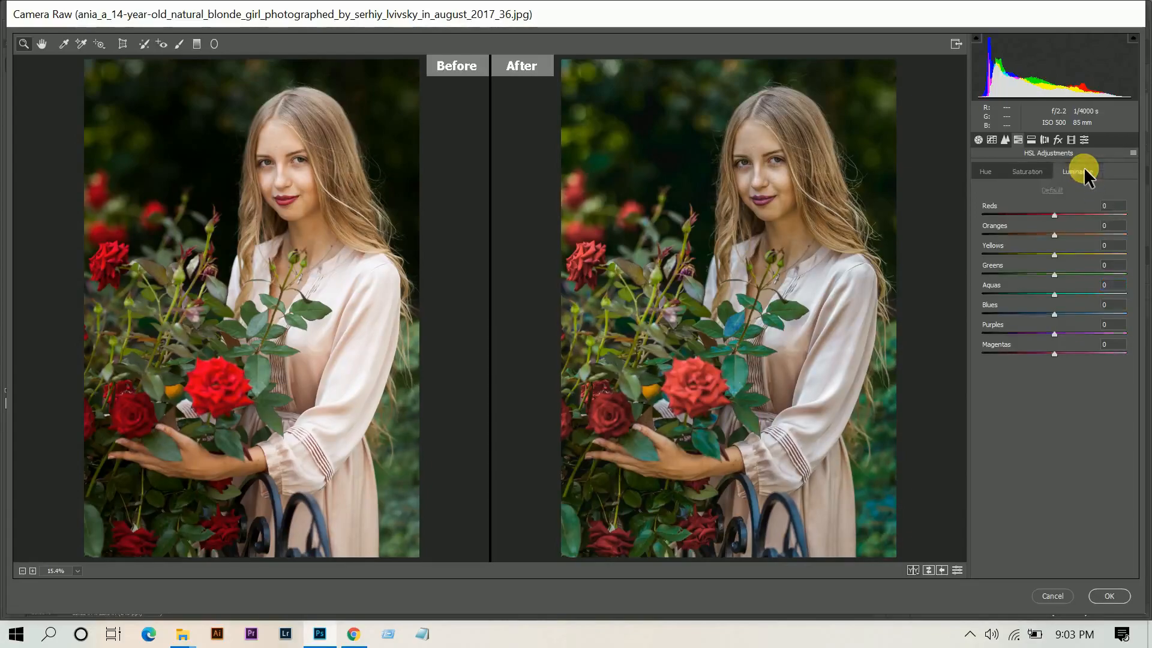
drag(1060, 238, 1083, 234)
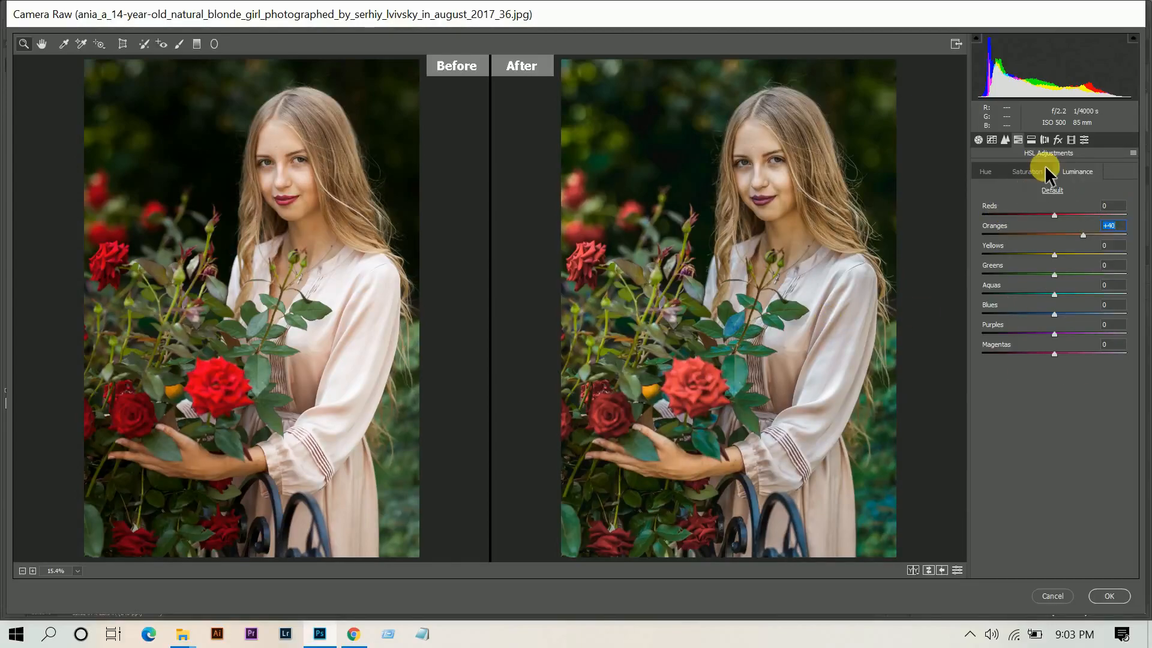
click(1057, 140)
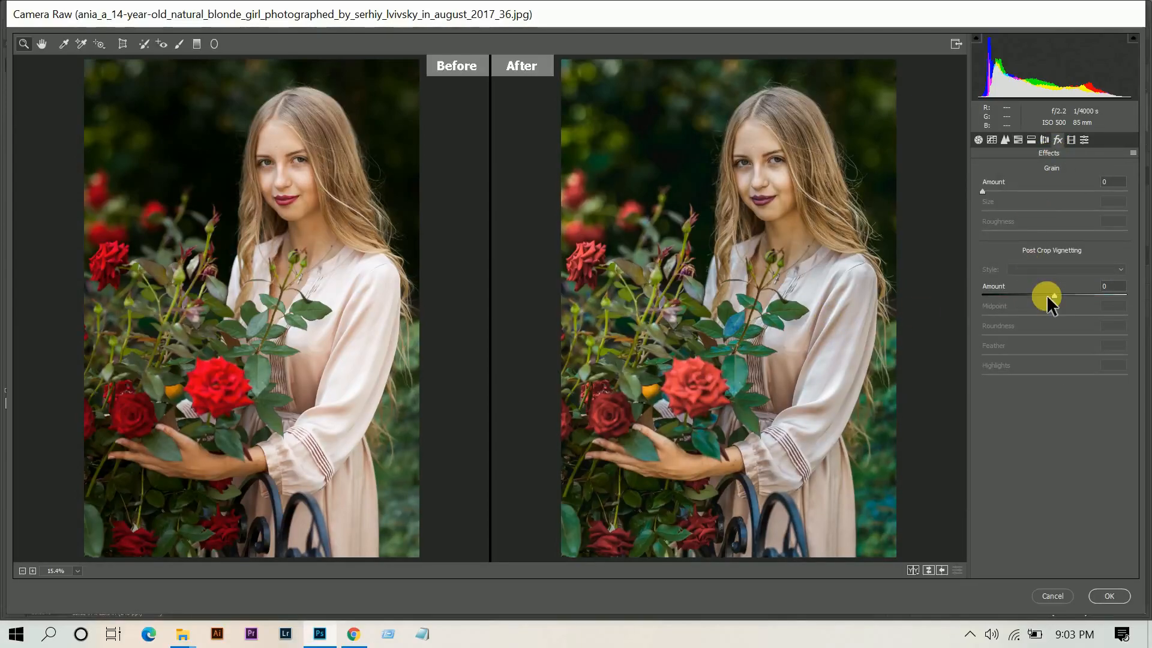
mouse_move(1046, 294)
mouse_down()
mouse_move(1034, 301)
mouse_move(1052, 311)
mouse_up()
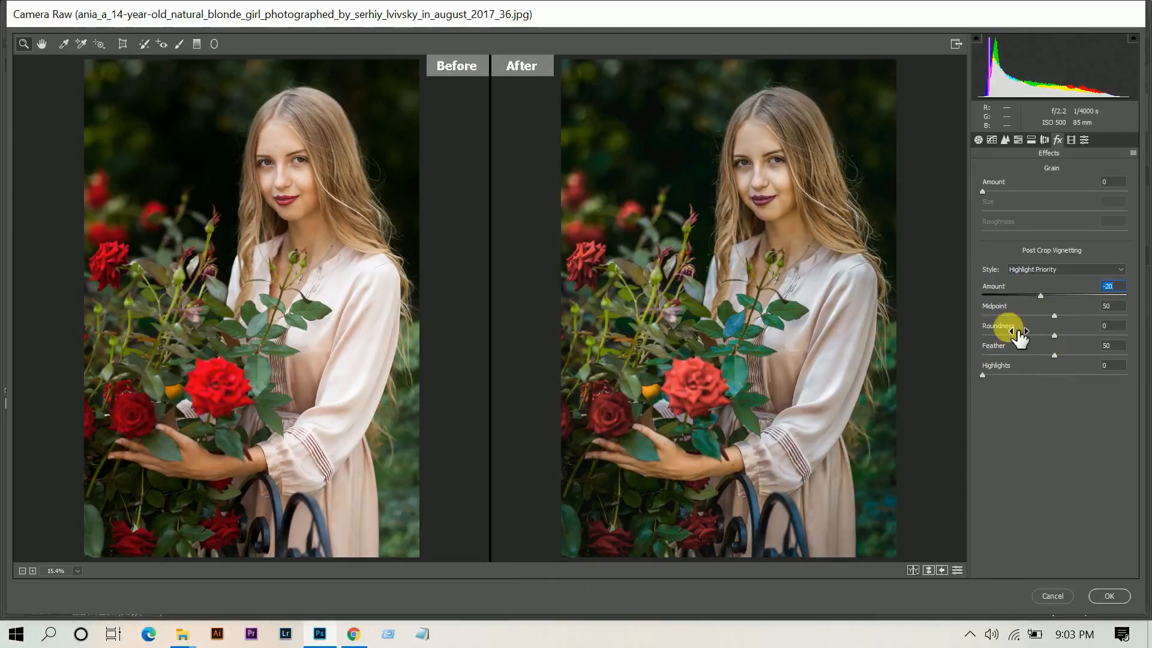
- Apply the .Flat profile from the VOXCOLOR Orange and Teal group with its amount set to 200
click(979, 142)
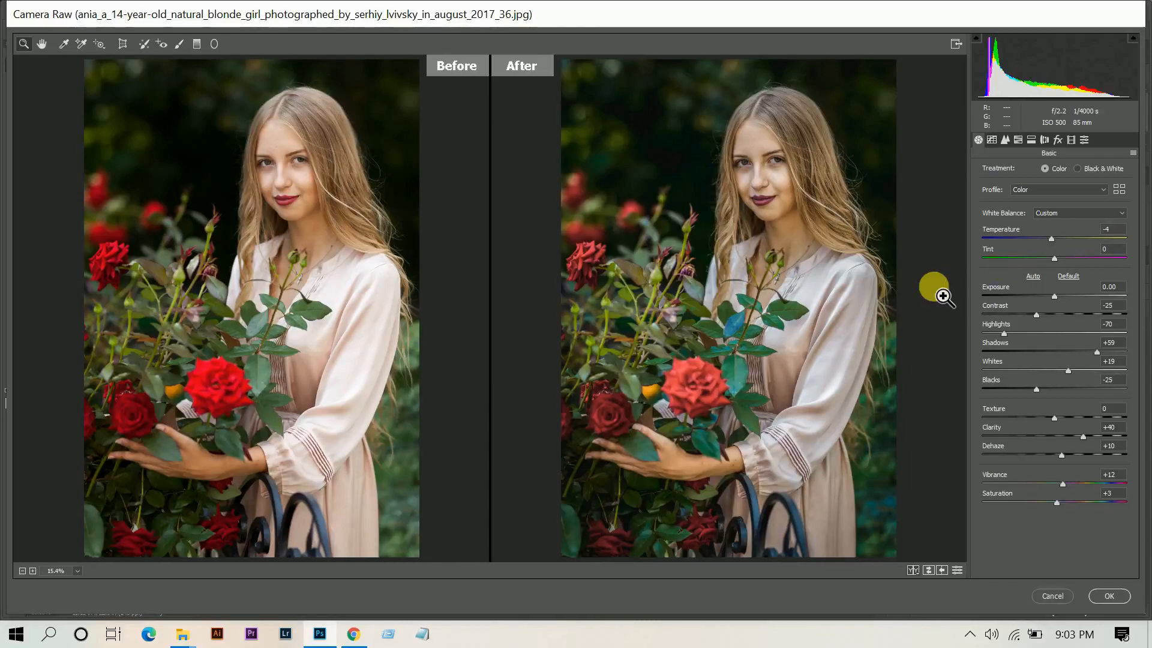
click(1057, 190)
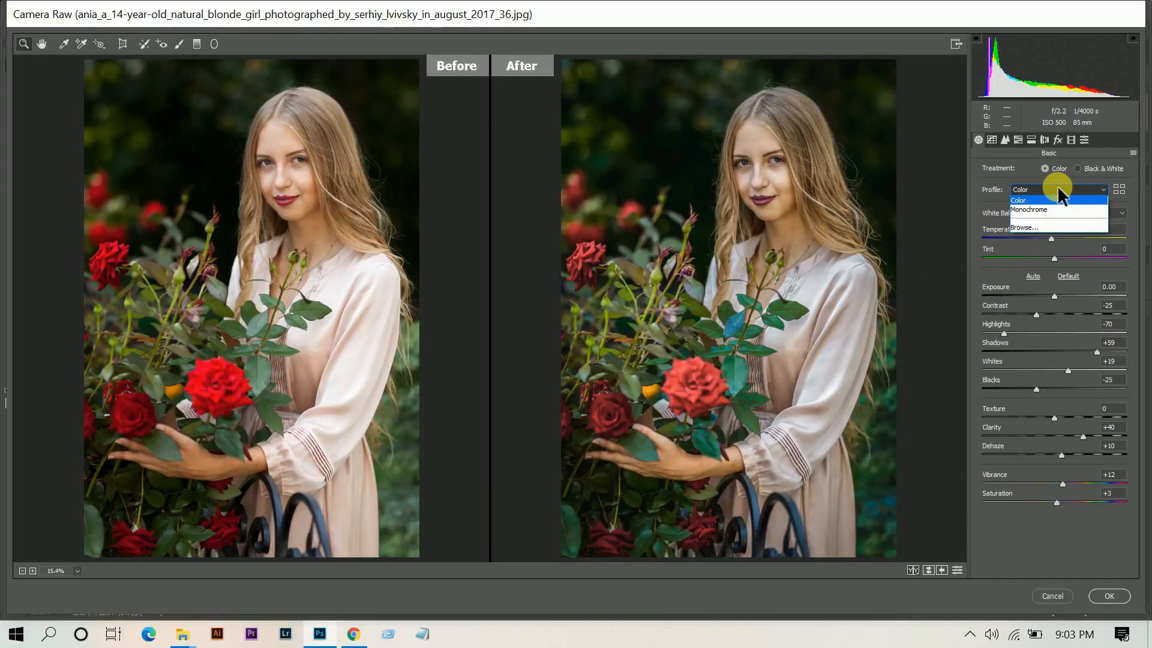
click(1021, 229)
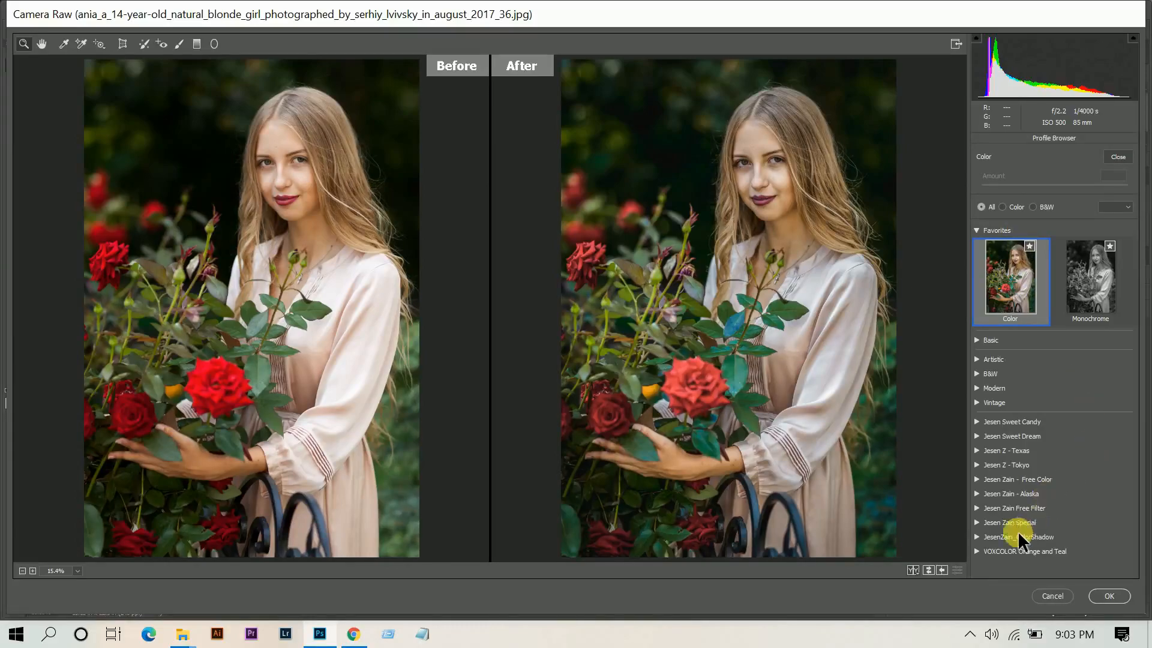
click(983, 552)
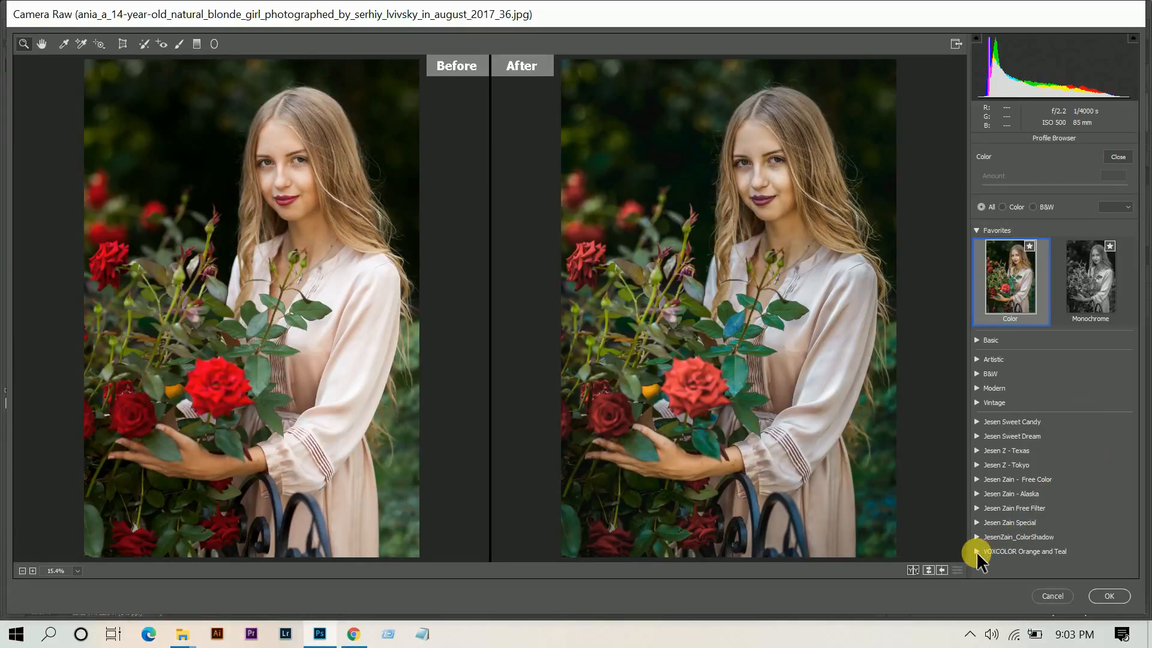
scroll(996, 555, down, 2)
click(1028, 556)
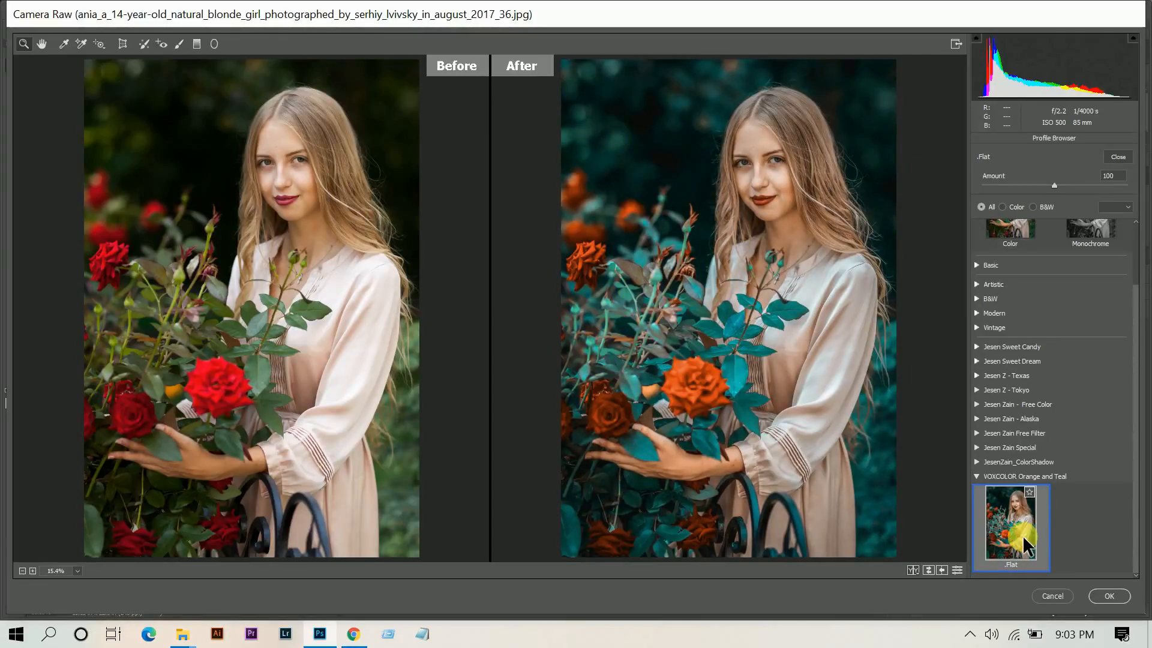
drag(1081, 186, 1149, 198)
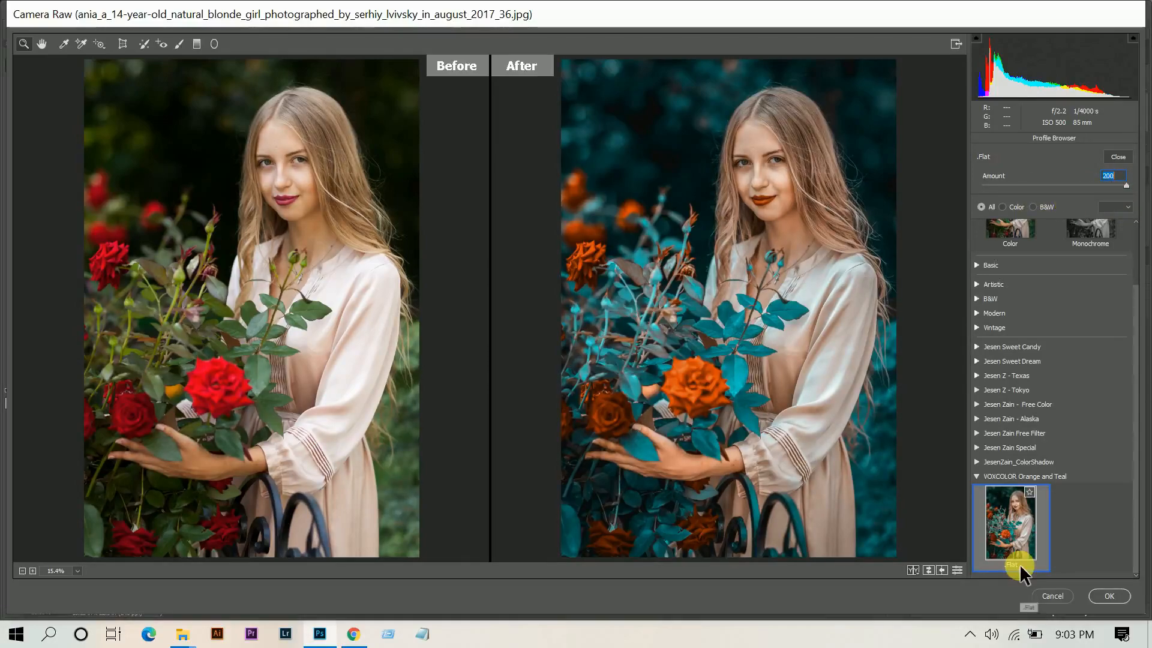
click(1118, 157)
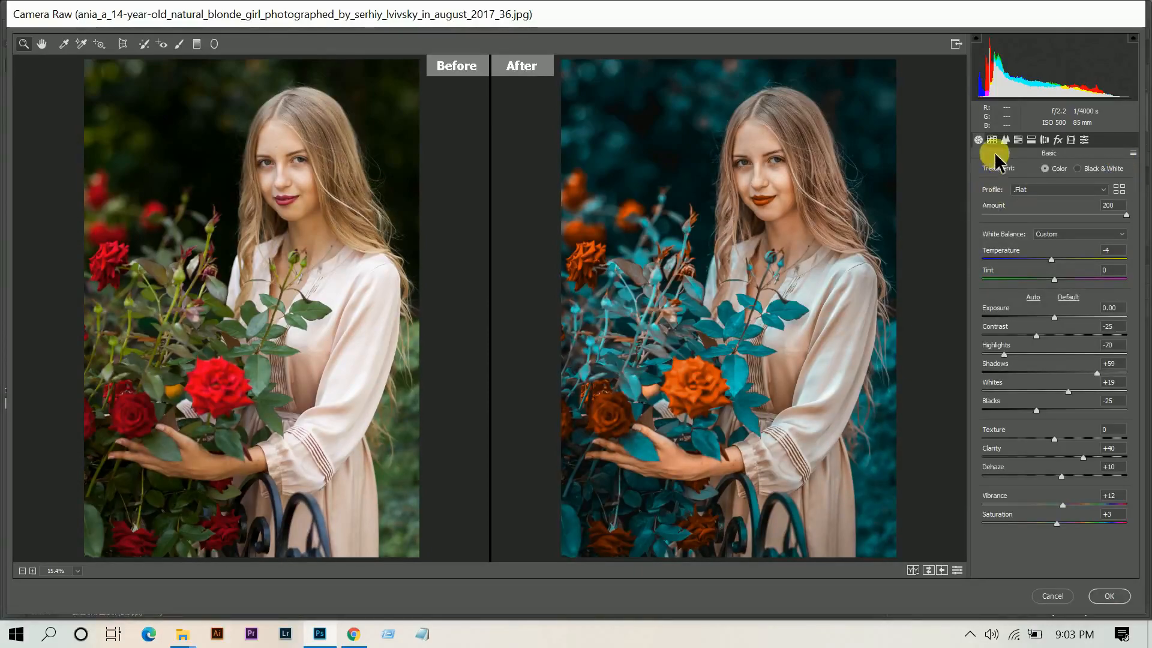
- Recheck the post-crop vignetting amount and apply the Camera Raw adjustments to the layer
click(1057, 140)
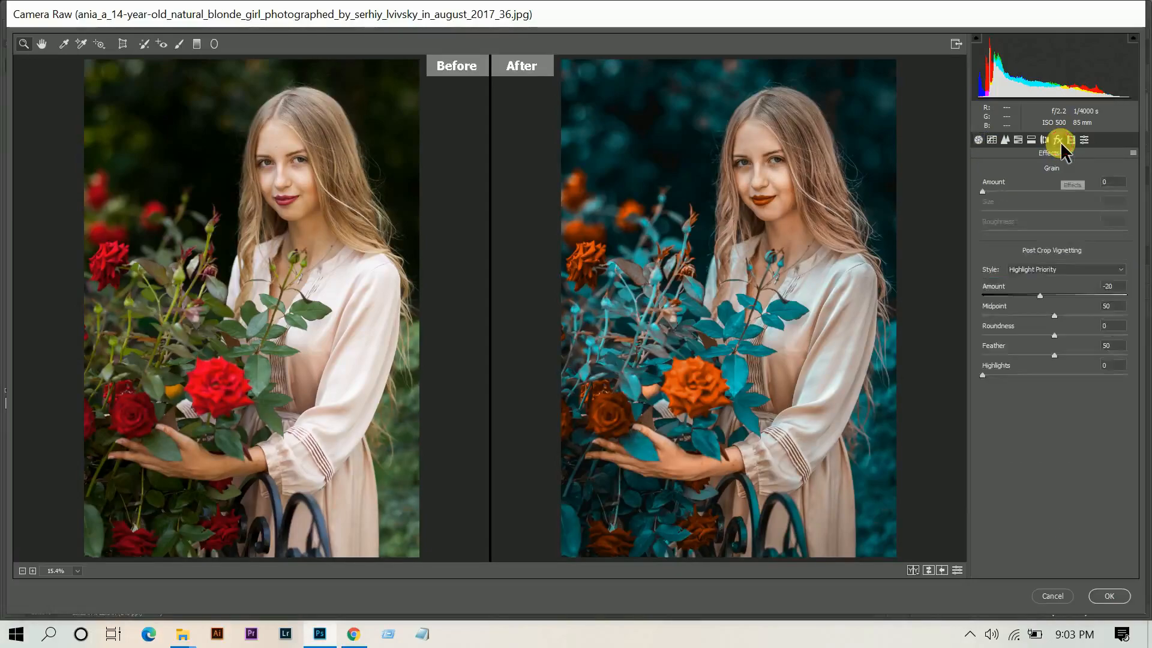
drag(1054, 294, 1040, 294)
click(979, 141)
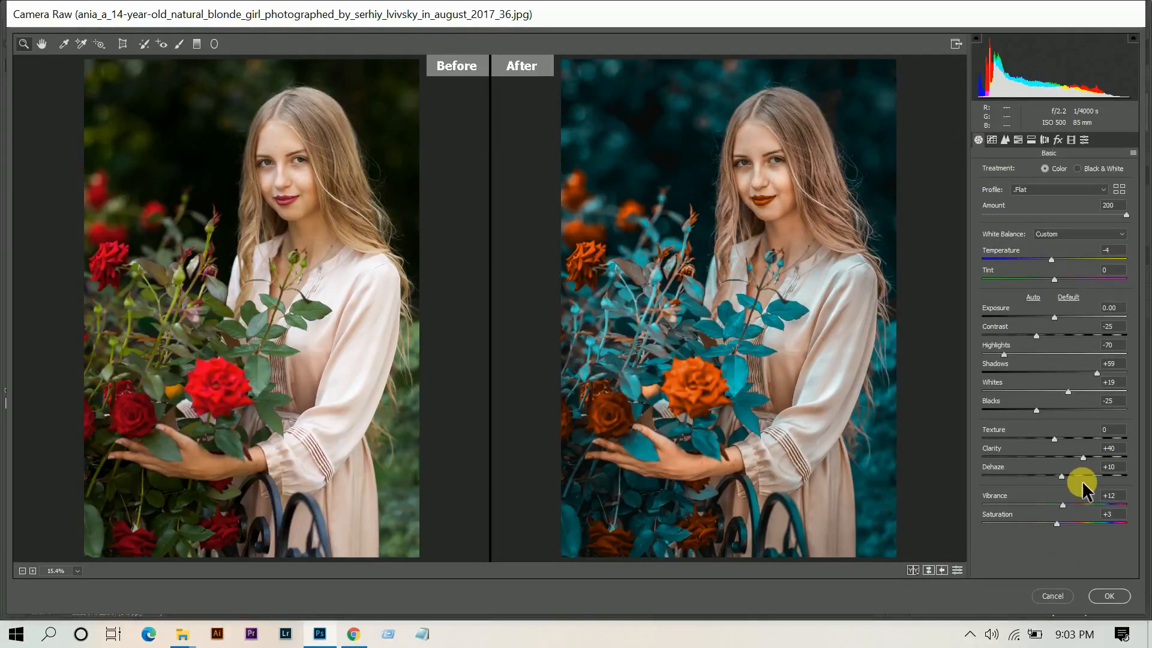
click(1109, 596)
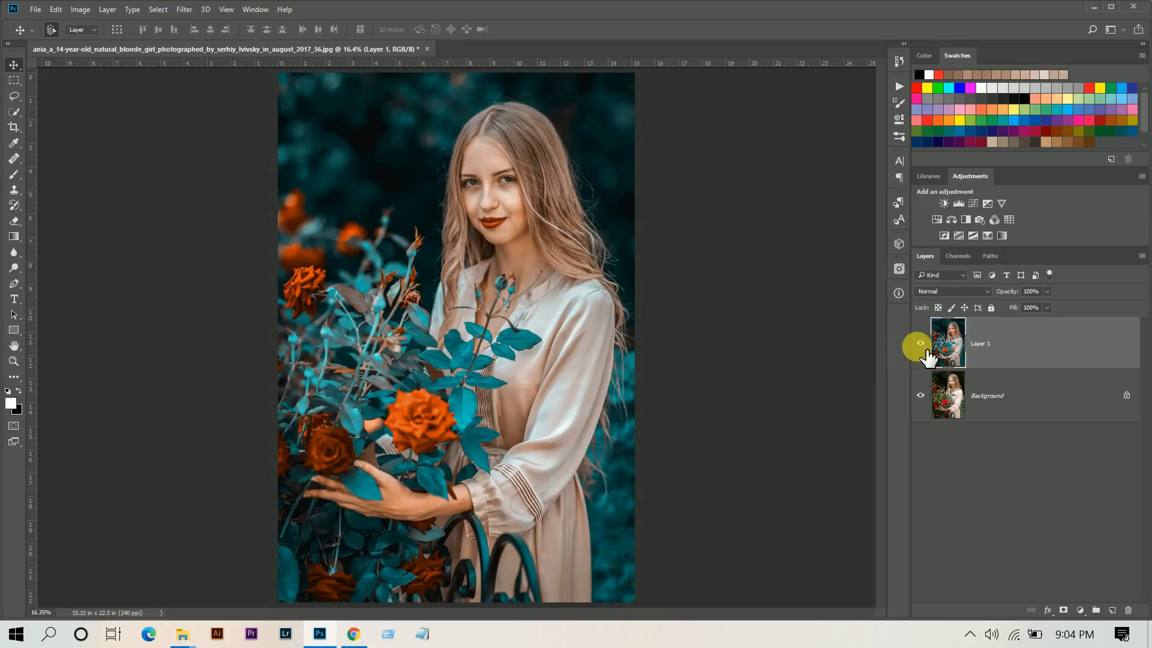
- Hide and show Layer 1 to compare the graded portrait with the original background
click(921, 348)
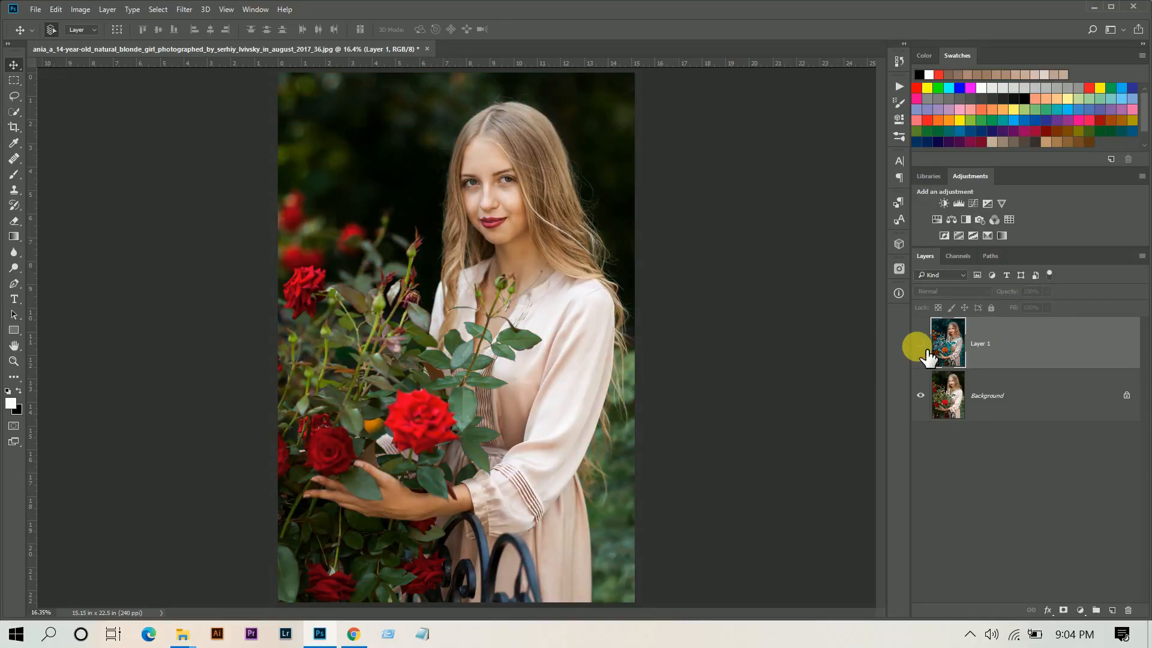
click(921, 344)
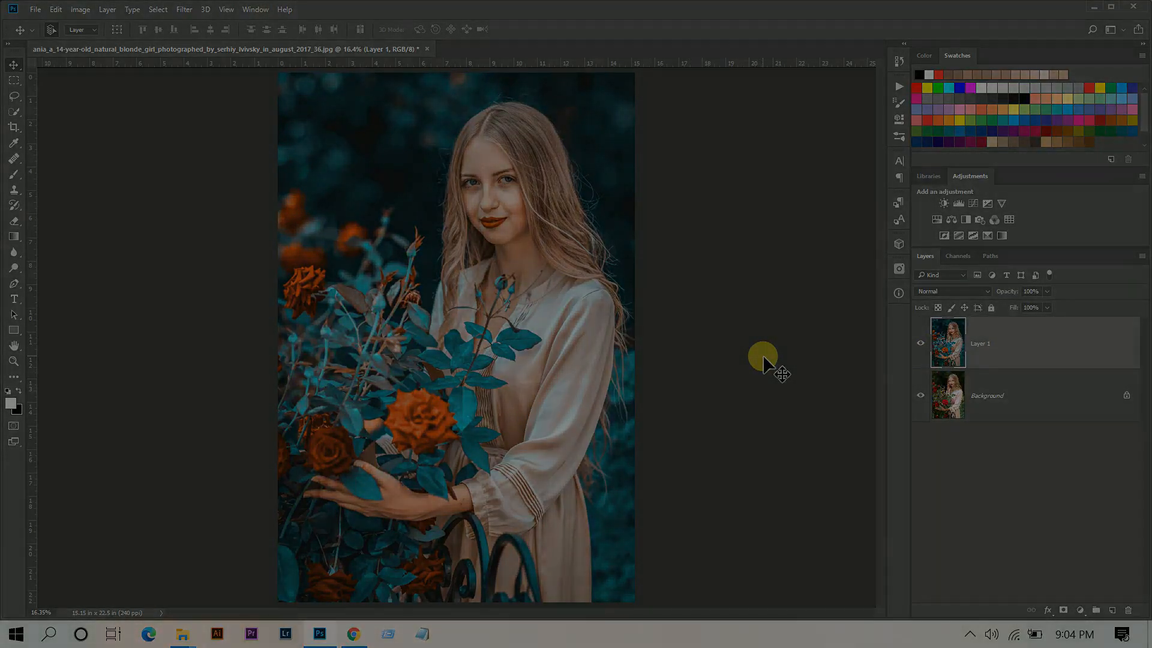